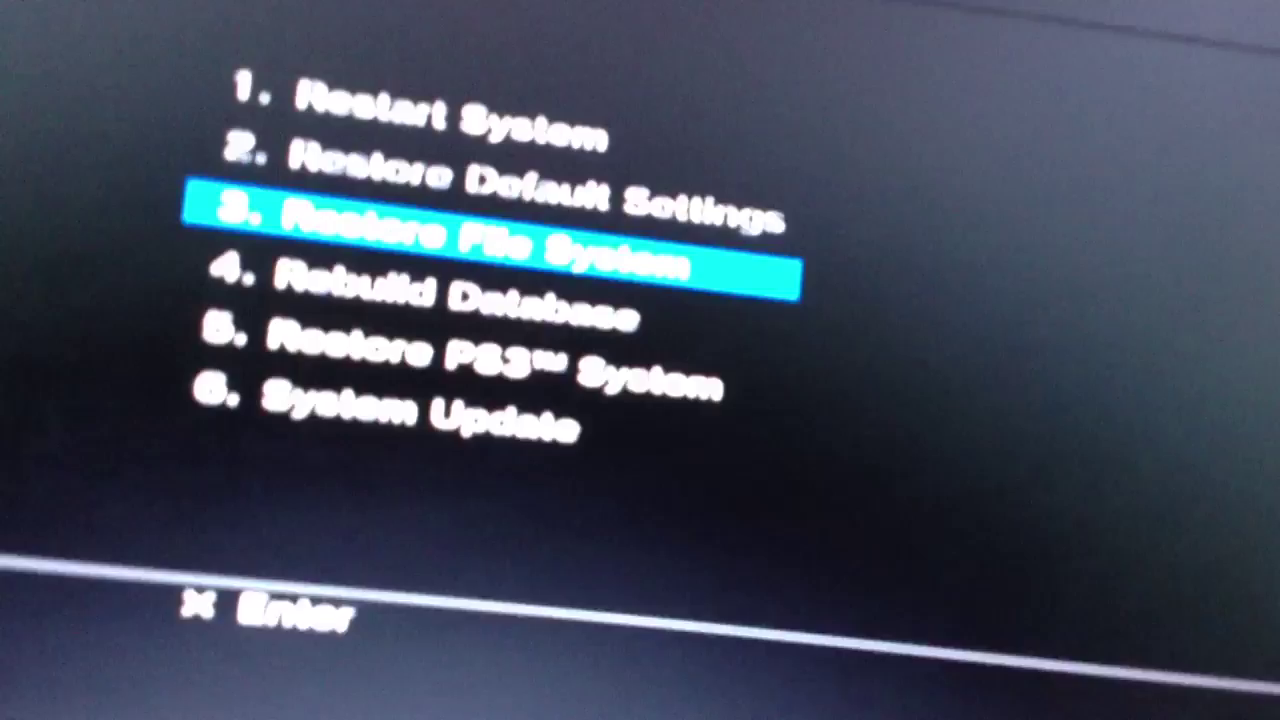
{"action": "key", "text": "Up"}
{"action": "key", "text": "Down"}
{"action": "key", "text": "Down"}
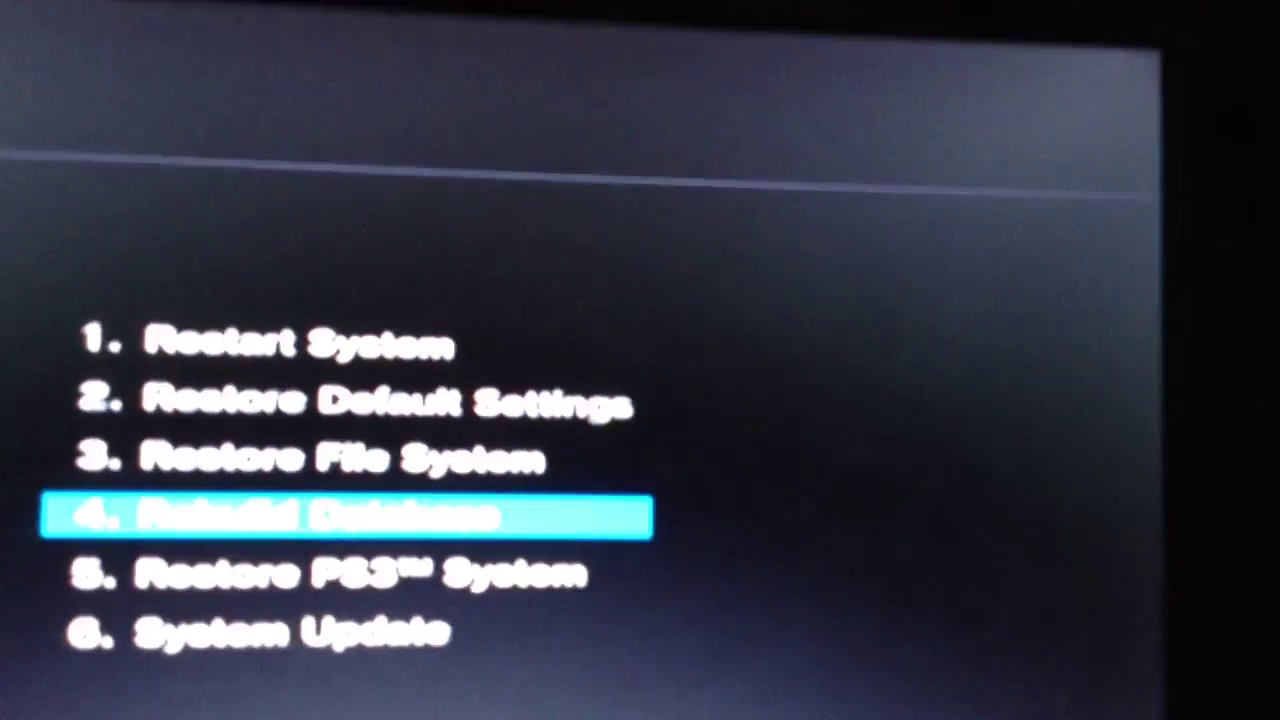
{"action": "key", "text": "Up"}
{"action": "key", "text": "Up"}
{"action": "key", "text": "Down"}
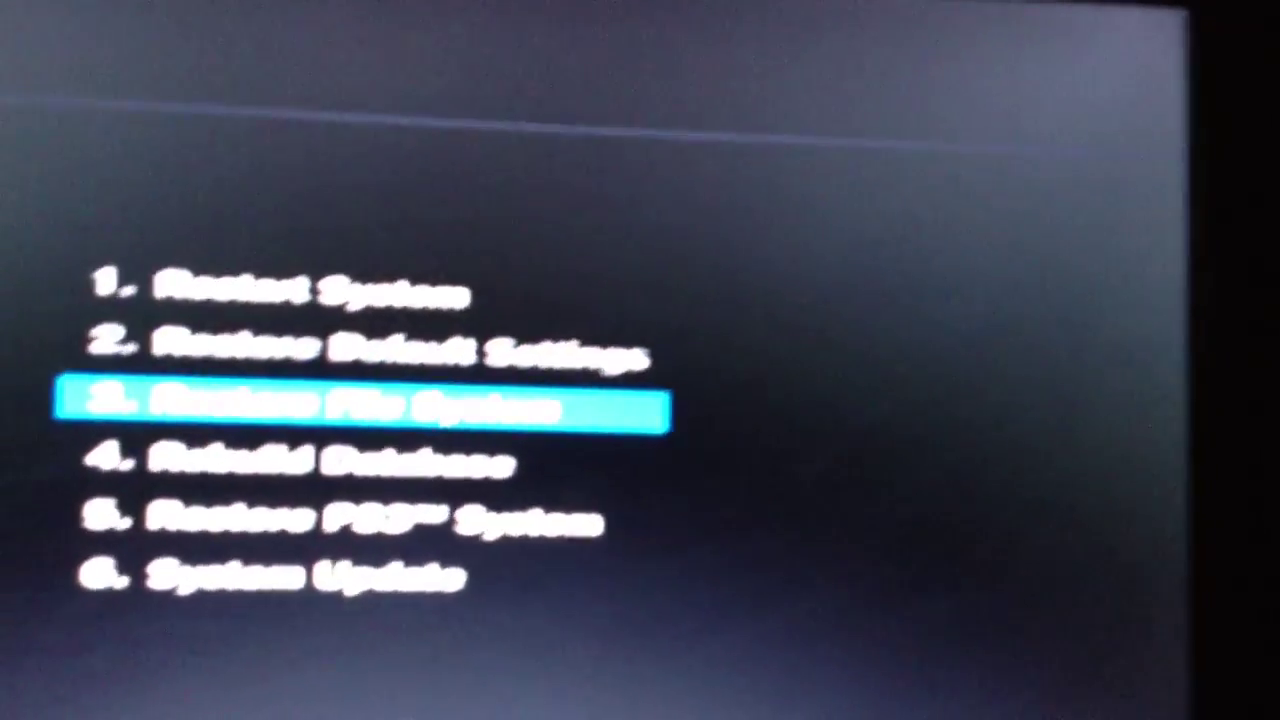
{"action": "key", "text": "Up"}
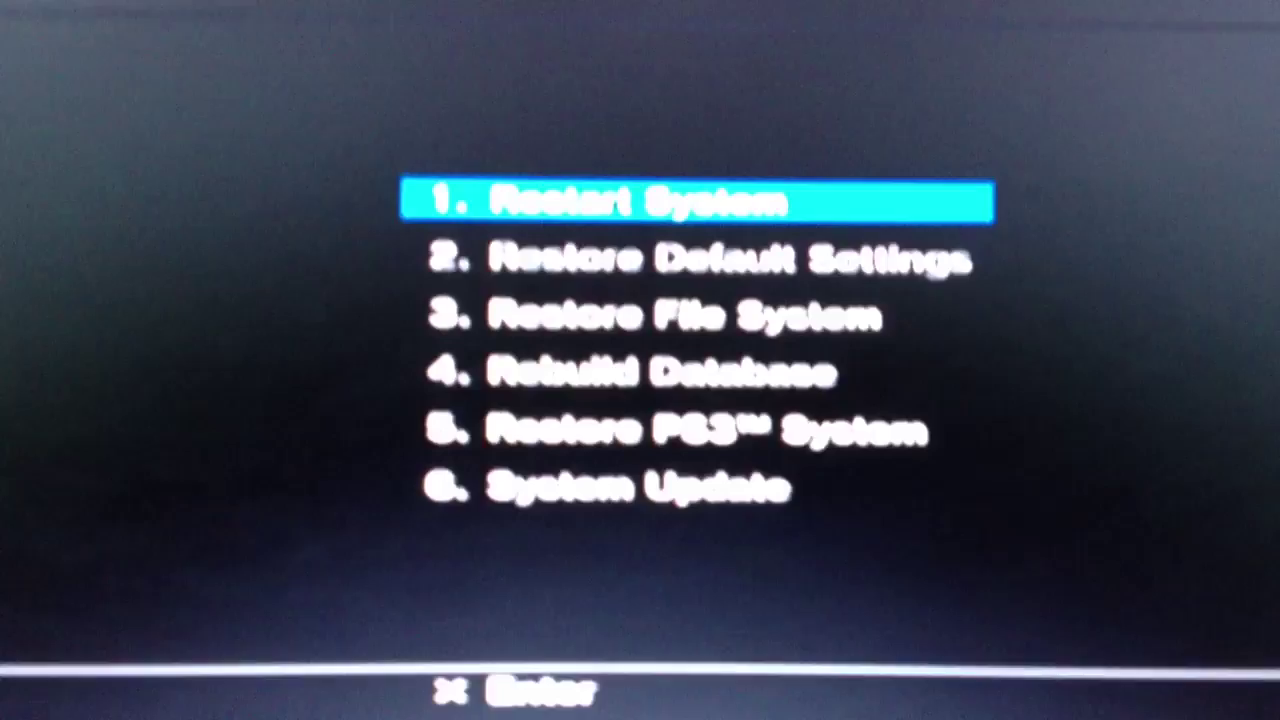
{"action": "key", "text": "Down"}
{"action": "key", "text": "Down"}
{"action": "key", "text": "Down"}
{"action": "key", "text": "Down"}
{"action": "key", "text": "Down"}
{"action": "key", "text": "Up"}
{"action": "key", "text": "Up"}
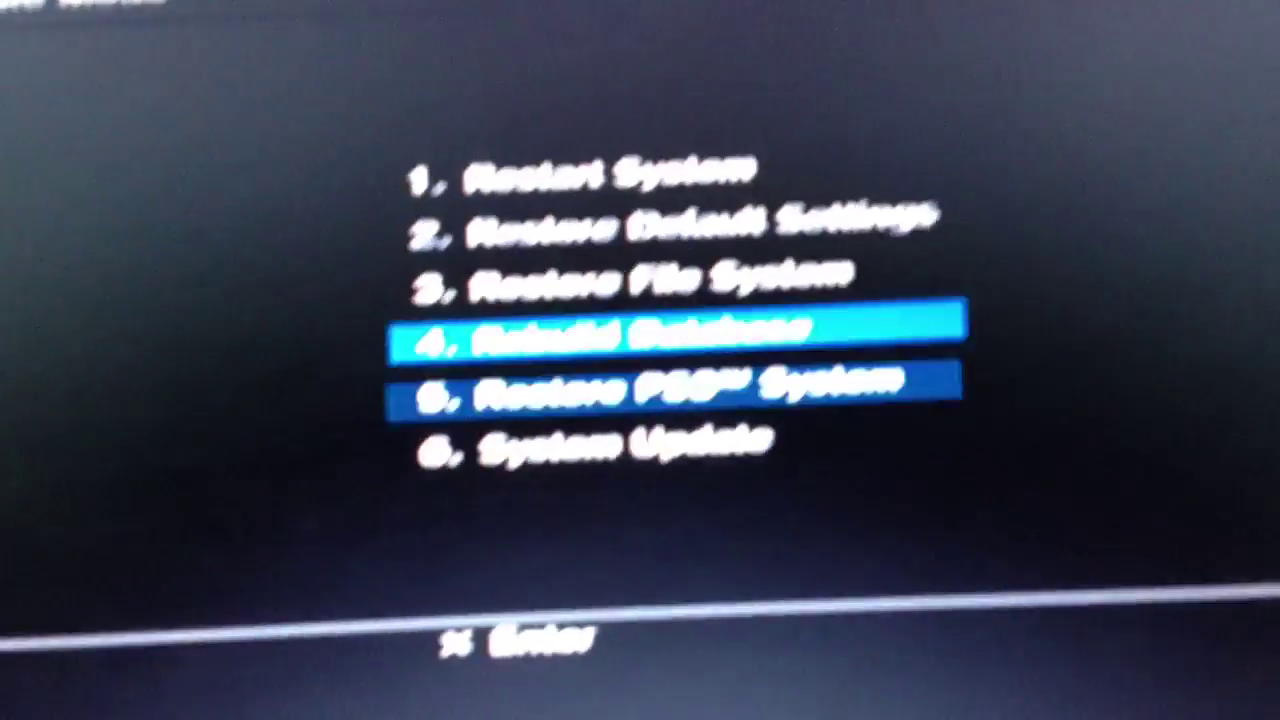
{"action": "key", "text": "Up"}
{"action": "key", "text": "Up"}
{"action": "key", "text": "Up"}
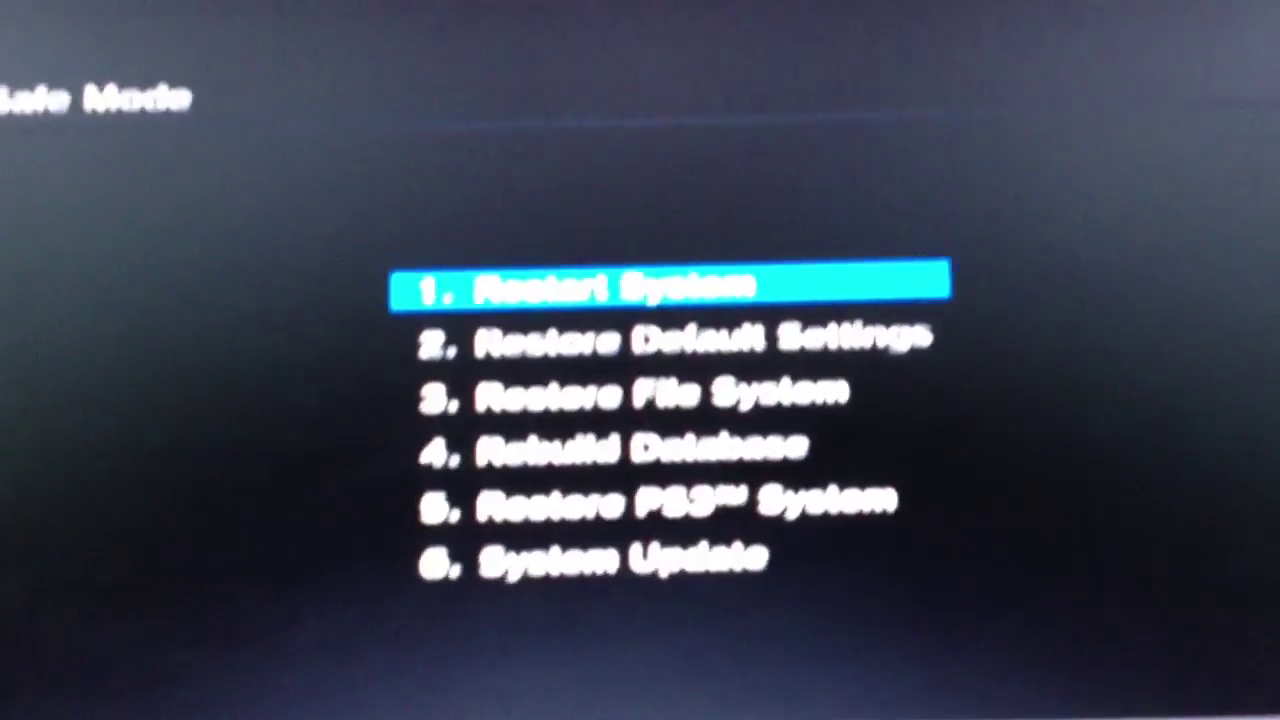